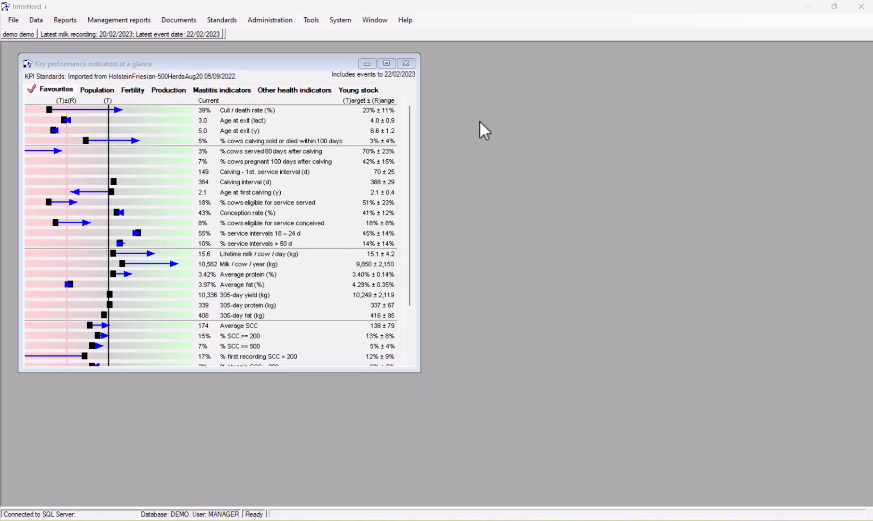
Open the database users list and add a user with login Vet2 and name Vet2.
{"action": "left_click", "coordinate": [286, 20]}
{"action": "left_click", "coordinate": [286, 20]}
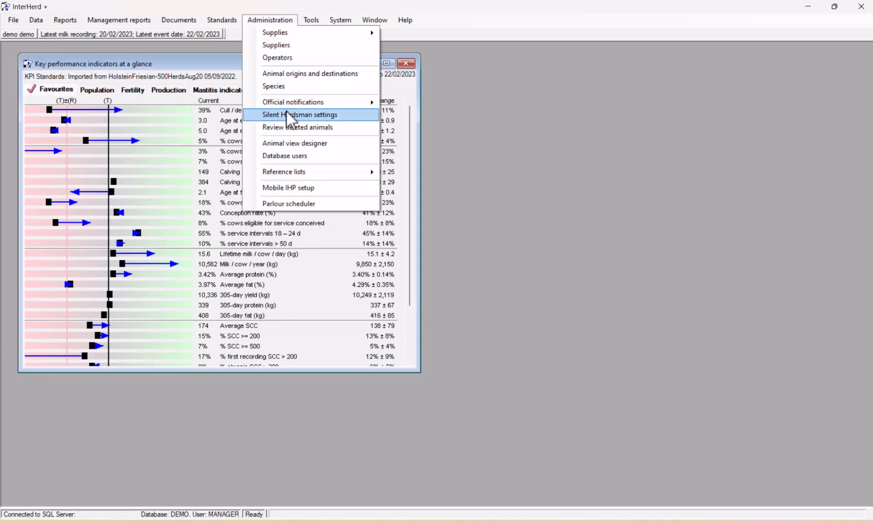
{"action": "left_click", "coordinate": [283, 155]}
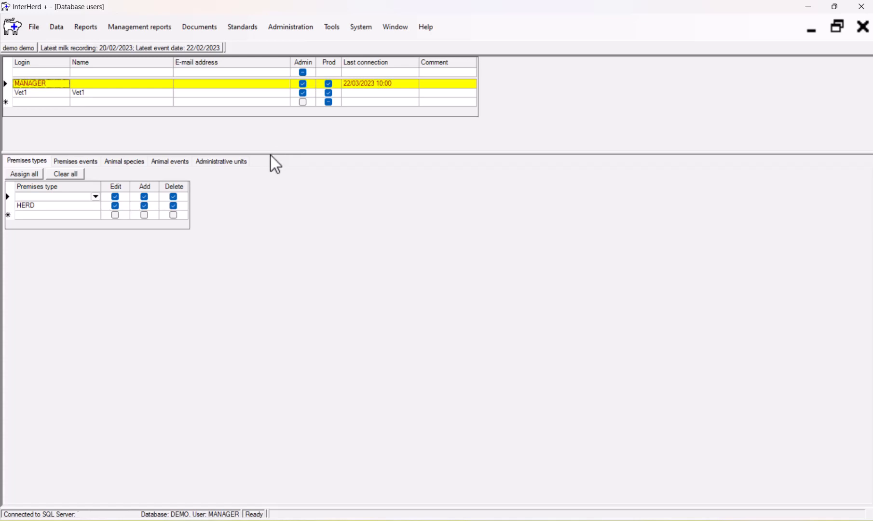
{"action": "left_click", "coordinate": [56, 102]}
{"action": "left_click", "coordinate": [55, 102]}
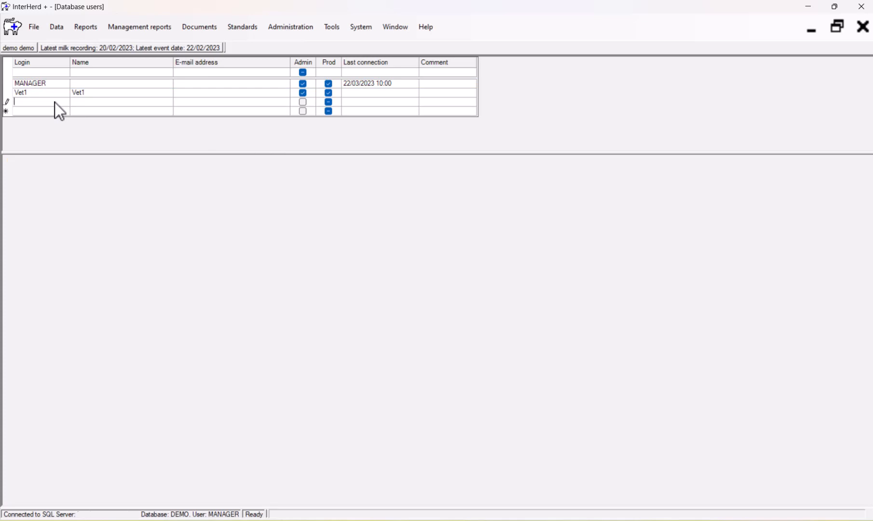
{"action": "type", "text": "Vet2"}
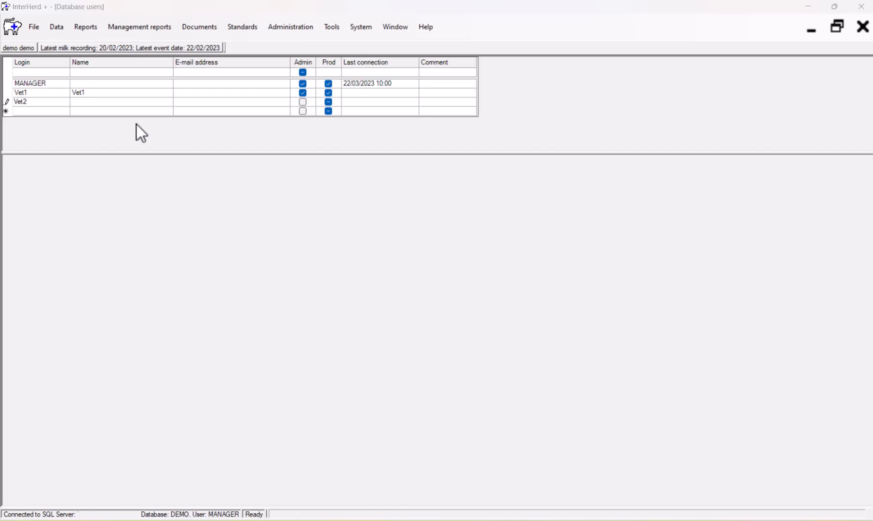
{"action": "left_click", "coordinate": [115, 105]}
{"action": "type", "text": "V"}
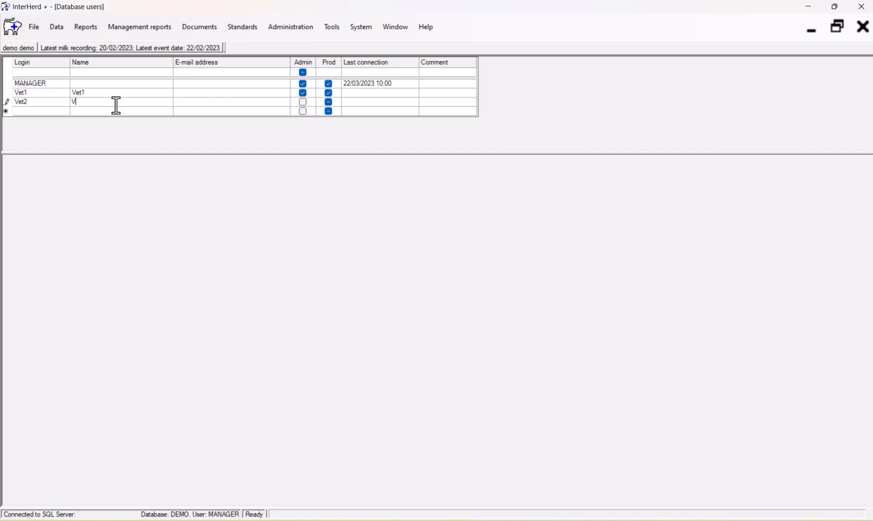
{"action": "type", "text": "et2"}
Enable the Prod and Admin rights for the Vet2 user.
{"action": "left_click", "coordinate": [328, 102]}
{"action": "left_click", "coordinate": [300, 102]}
{"action": "left_click", "coordinate": [290, 26]}
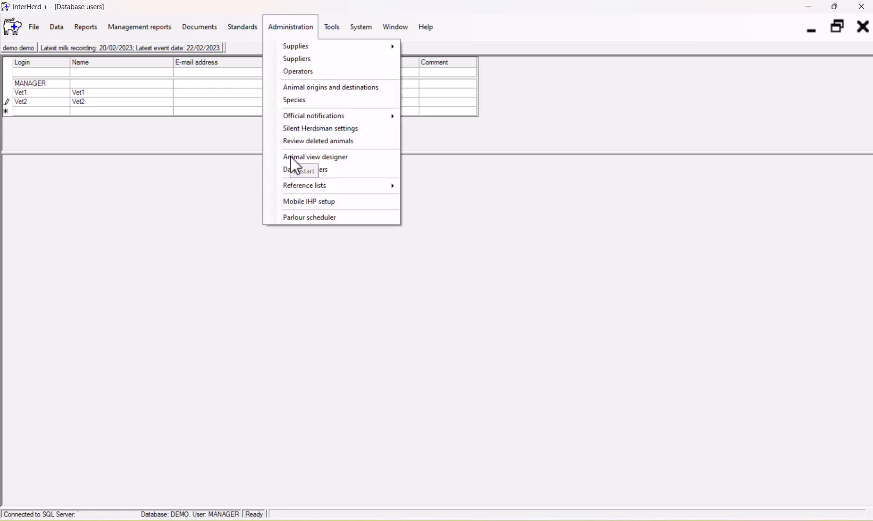
{"action": "left_click", "coordinate": [130, 133]}
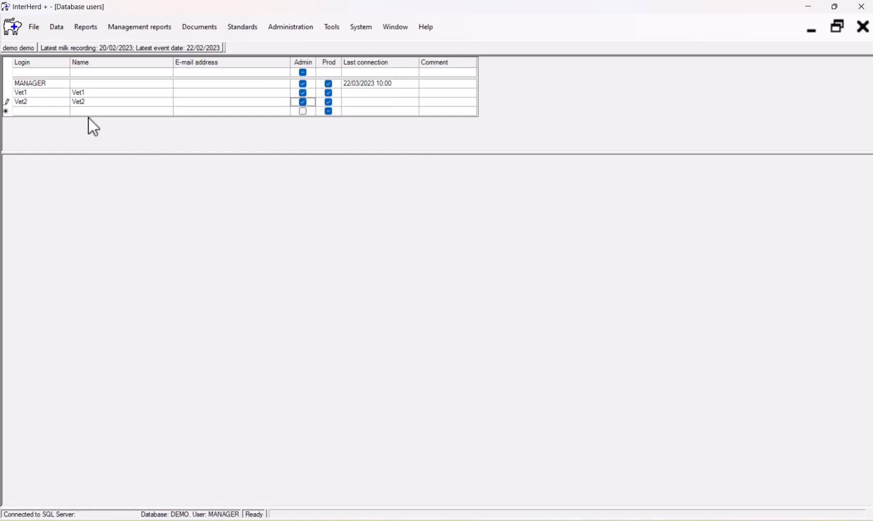
Copy the permissions of user Vet1 and paste them onto user Vet2.
{"action": "left_click", "coordinate": [39, 96]}
{"action": "right_click", "coordinate": [37, 93]}
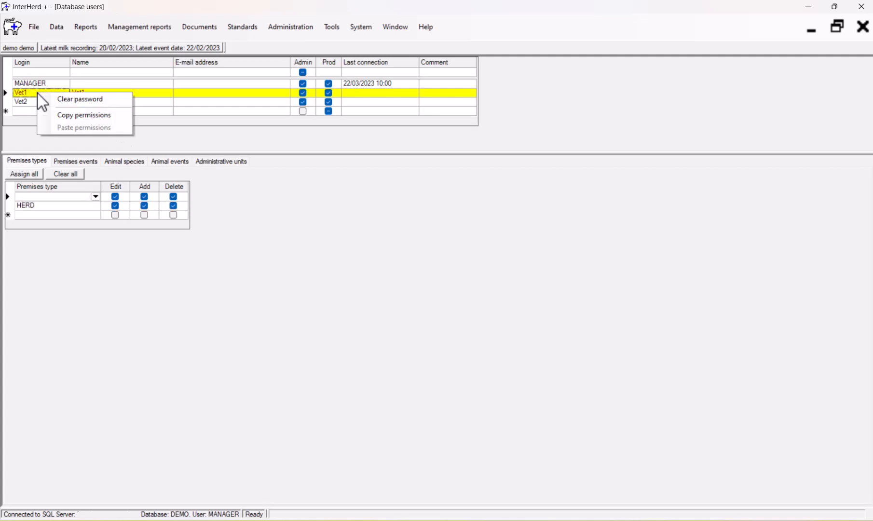
{"action": "left_click", "coordinate": [85, 116]}
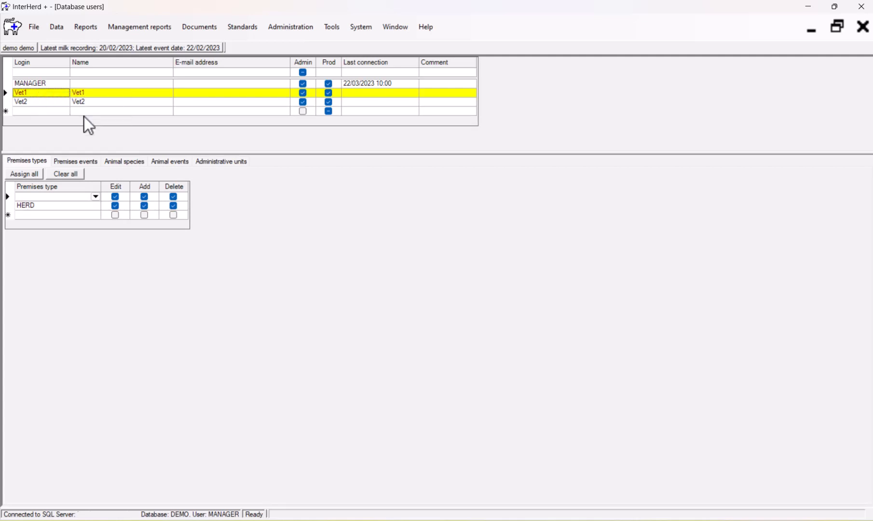
{"action": "left_click", "coordinate": [45, 102]}
{"action": "right_click", "coordinate": [45, 102]}
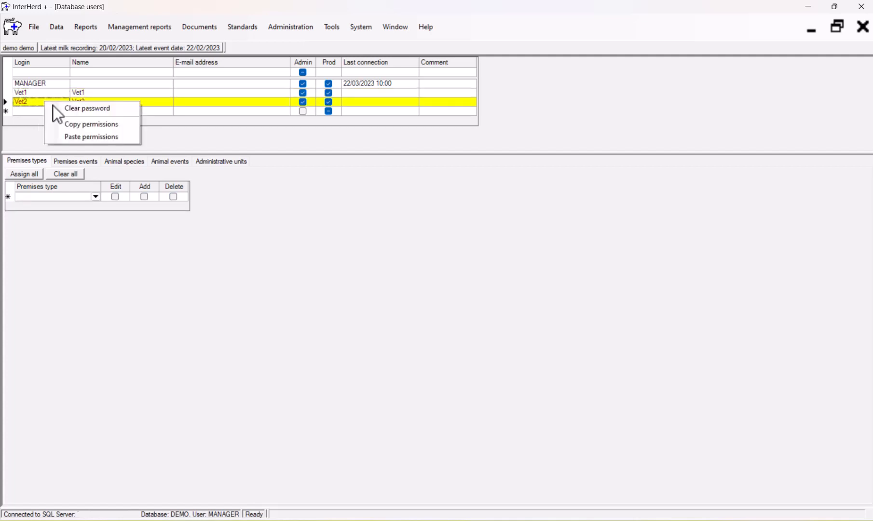
{"action": "left_click", "coordinate": [77, 137]}
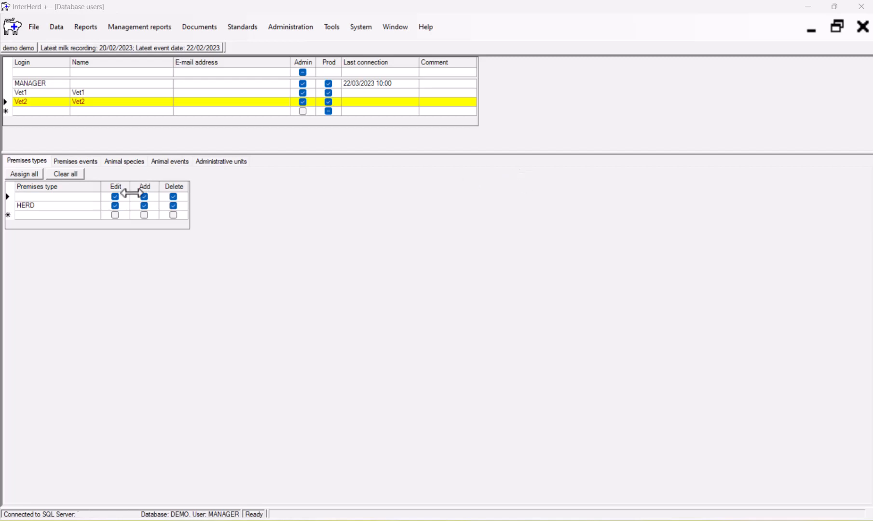
Switch Vet2's Edit permission for the HERD premises type off and on again, and clear its Add permission.
{"action": "left_click", "coordinate": [115, 206]}
{"action": "left_click", "coordinate": [145, 206]}
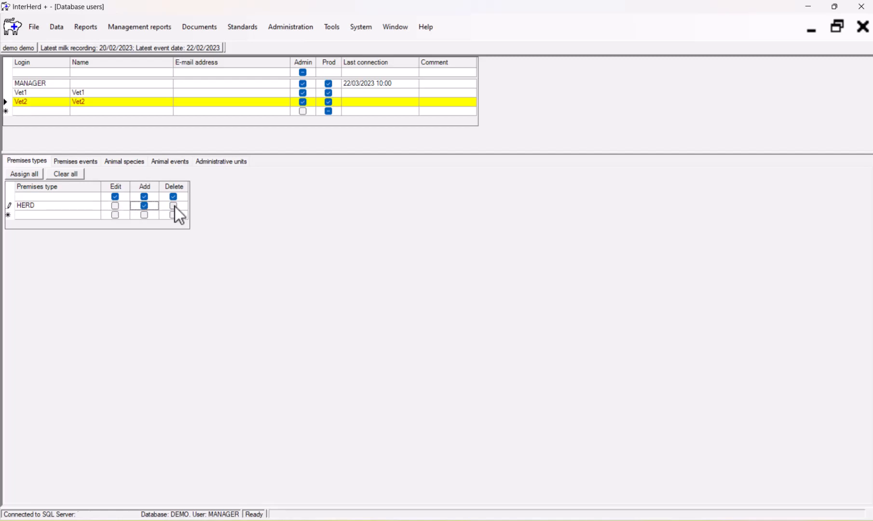
{"action": "left_click", "coordinate": [117, 206]}
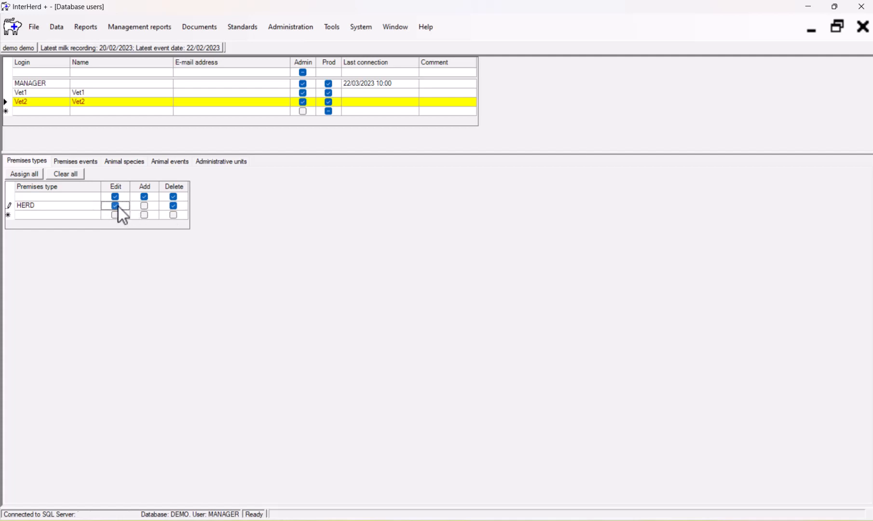
Review Vet2's permissions for premises events, animal species, animal events and administrative units, then close the user list.
{"action": "left_click", "coordinate": [91, 162]}
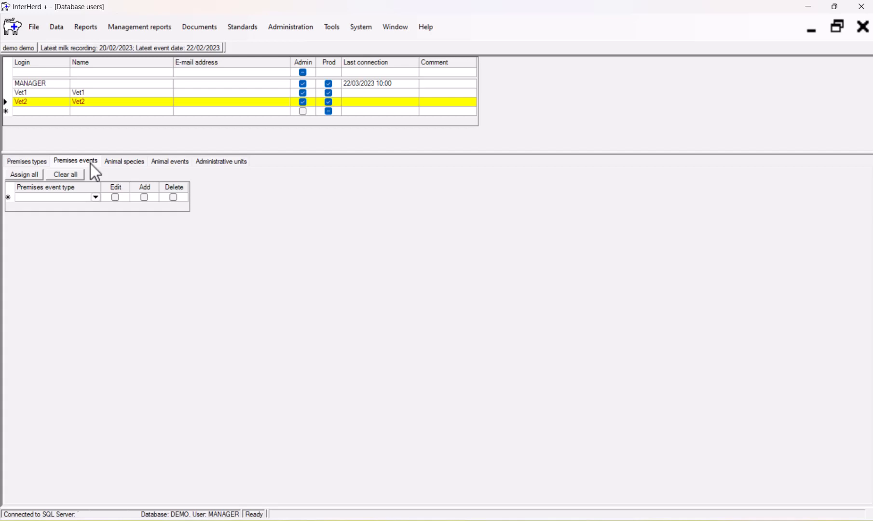
{"action": "left_click", "coordinate": [114, 162]}
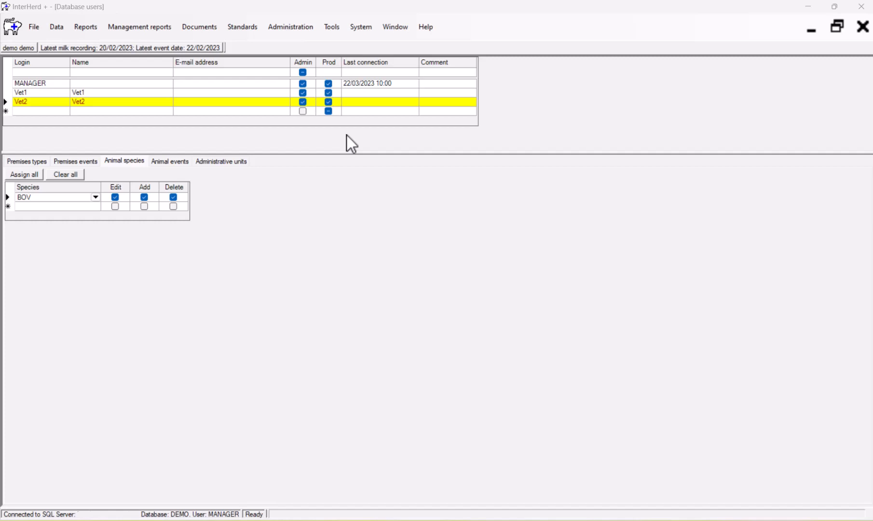
{"action": "left_click", "coordinate": [182, 163]}
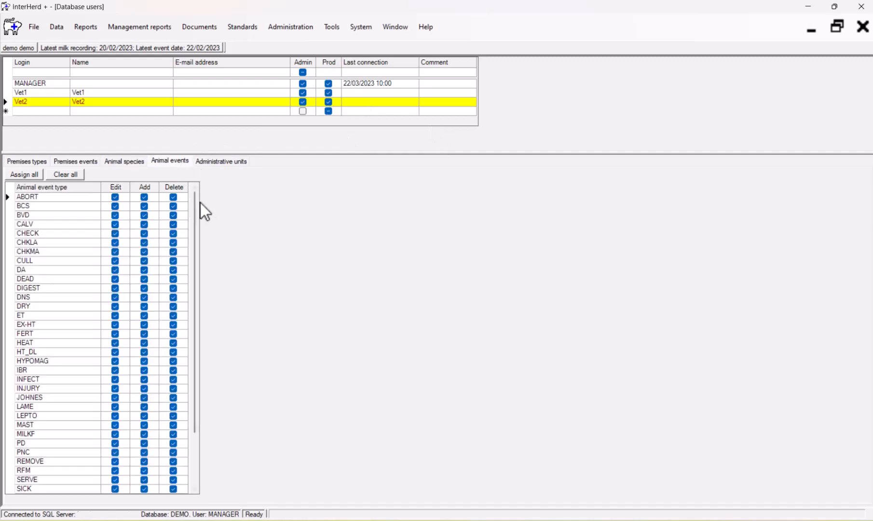
{"action": "mouse_move", "coordinate": [195, 203]}
{"action": "left_mouse_down"}
{"action": "mouse_move", "coordinate": [197, 262]}
{"action": "mouse_move", "coordinate": [199, 197]}
{"action": "left_mouse_up"}
{"action": "left_click", "coordinate": [216, 162]}
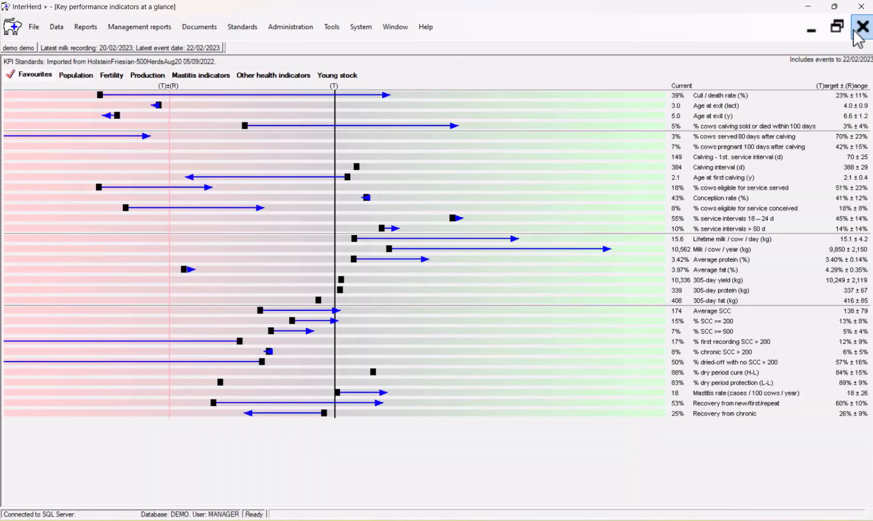
{"action": "left_click", "coordinate": [837, 27]}
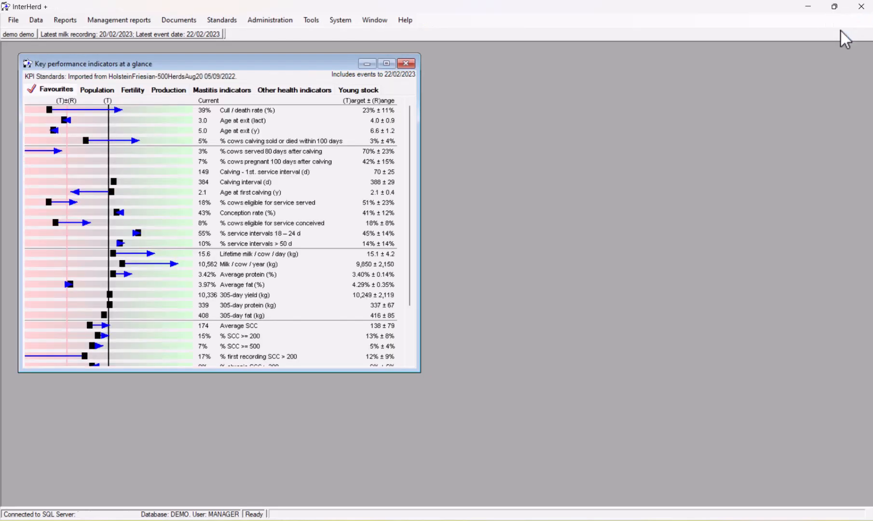
Reconnect to the DEMO database as database user VET2, leaving the password empty.
{"action": "left_click", "coordinate": [14, 20]}
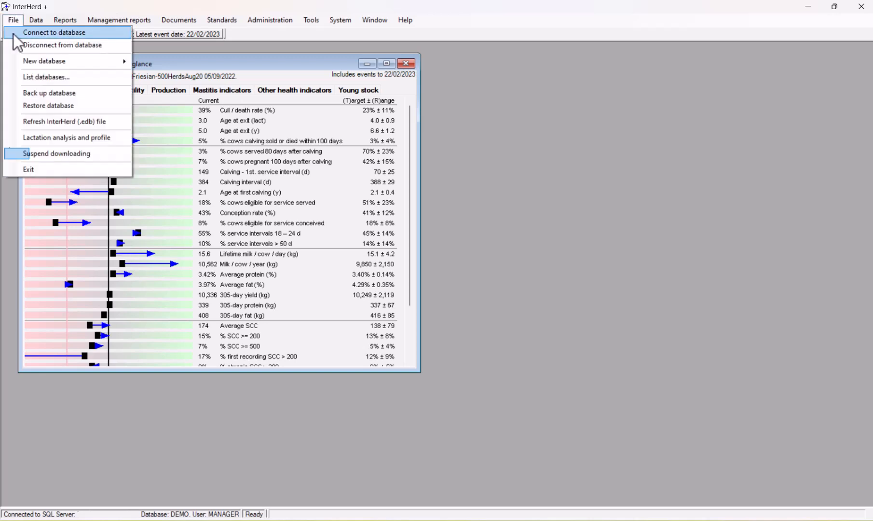
{"action": "left_click", "coordinate": [13, 33]}
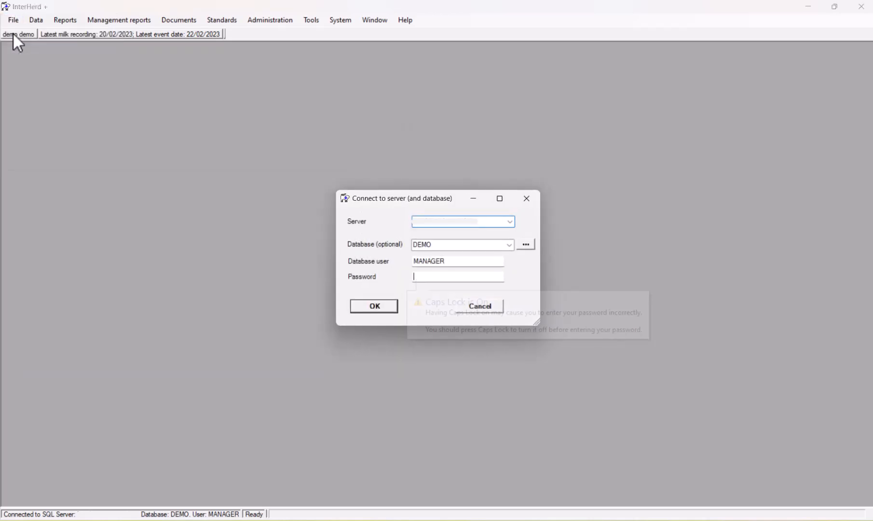
{"action": "double_click", "coordinate": [453, 261]}
{"action": "type", "text": "VET"}
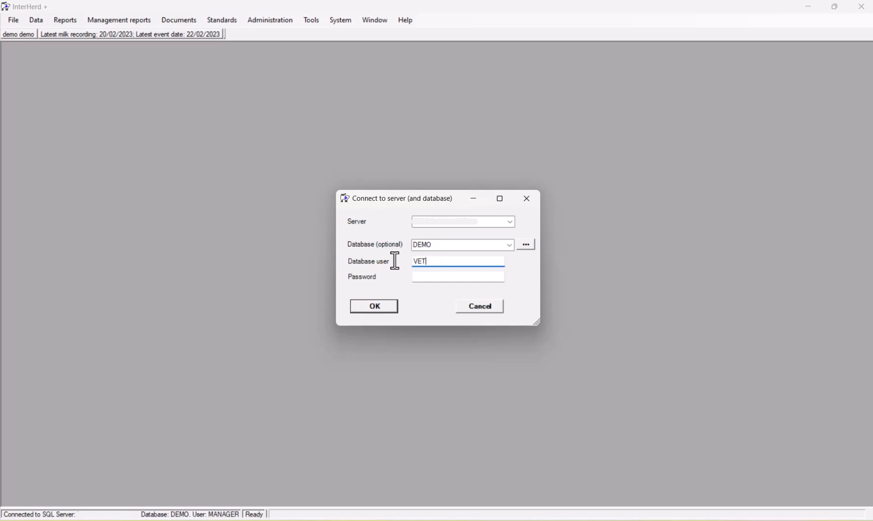
{"action": "type", "text": "2"}
{"action": "left_click", "coordinate": [380, 307]}
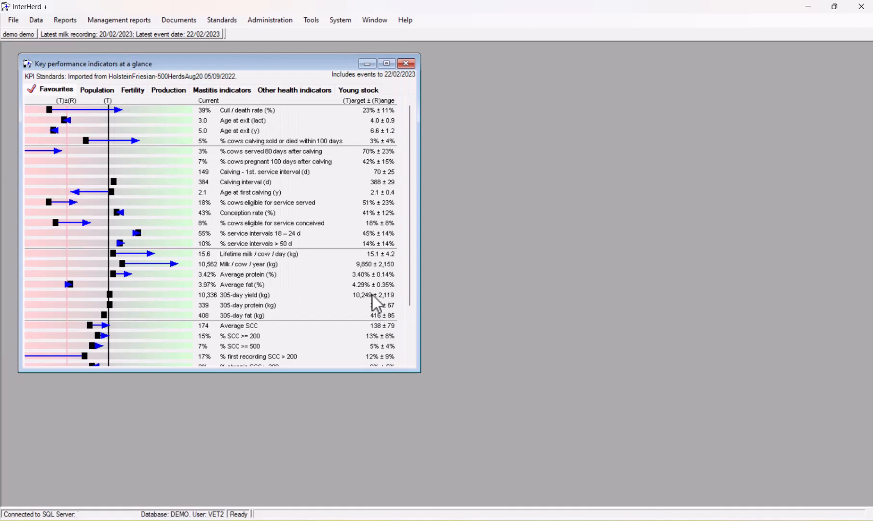
Set a new database password for VET2, leaving the present password blank and entering the new password twice.
{"action": "left_click", "coordinate": [338, 22]}
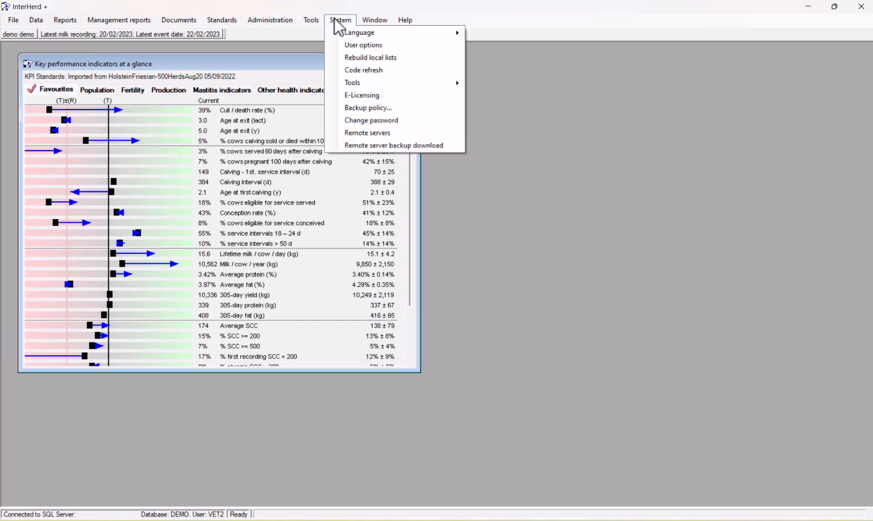
{"action": "left_click", "coordinate": [358, 121]}
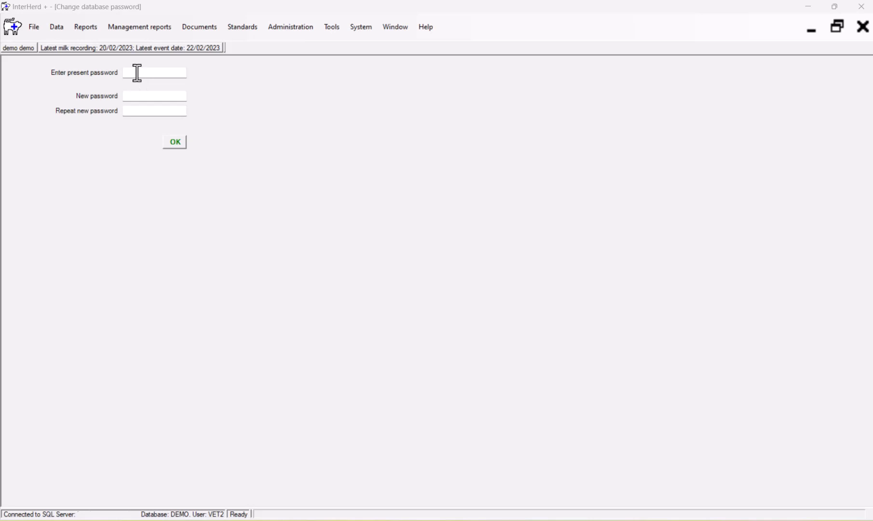
{"action": "left_click", "coordinate": [138, 95]}
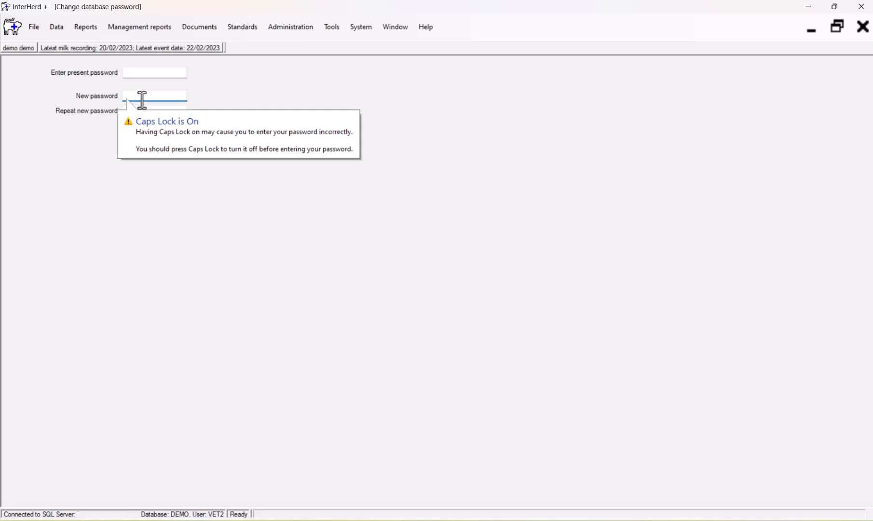
{"action": "type", "text": "*****"}
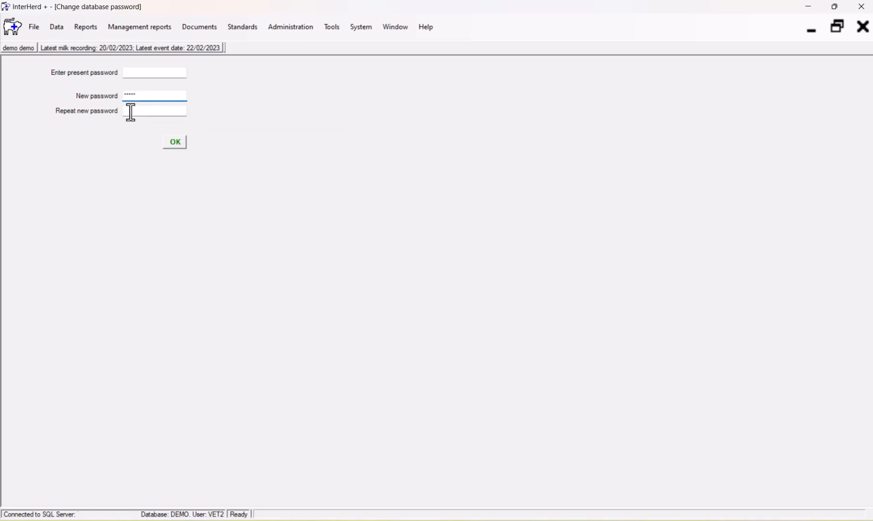
{"action": "left_click", "coordinate": [129, 111]}
{"action": "type", "text": "*****"}
{"action": "left_click", "coordinate": [177, 142]}
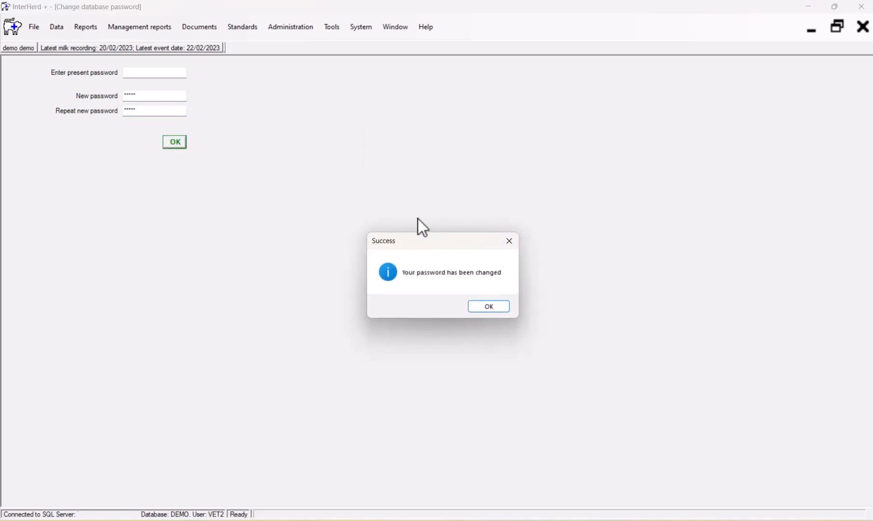
{"action": "left_click", "coordinate": [497, 309]}
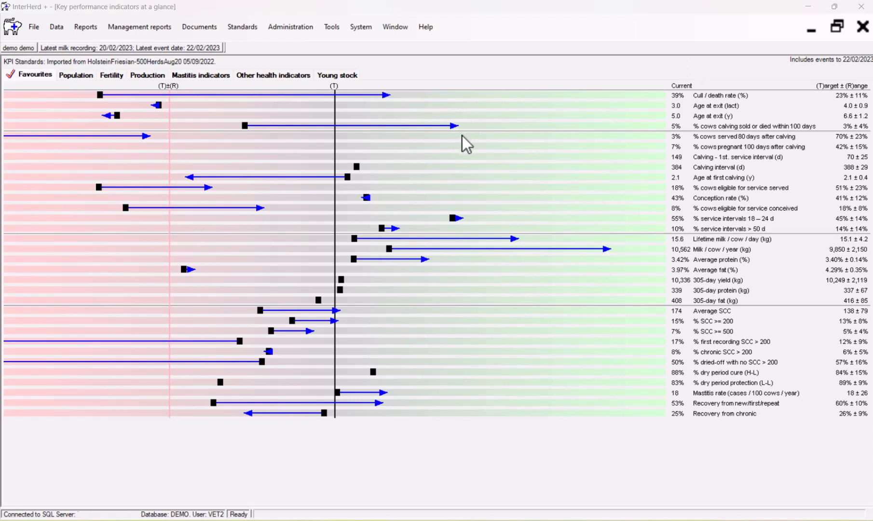
Reconnect to the DEMO database as VET2, entering the new account password.
{"action": "left_click", "coordinate": [40, 34]}
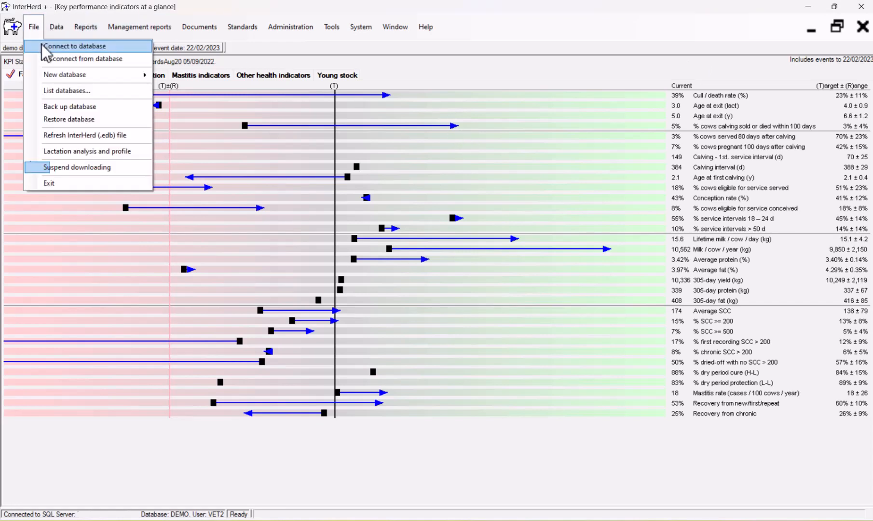
{"action": "left_click", "coordinate": [42, 45]}
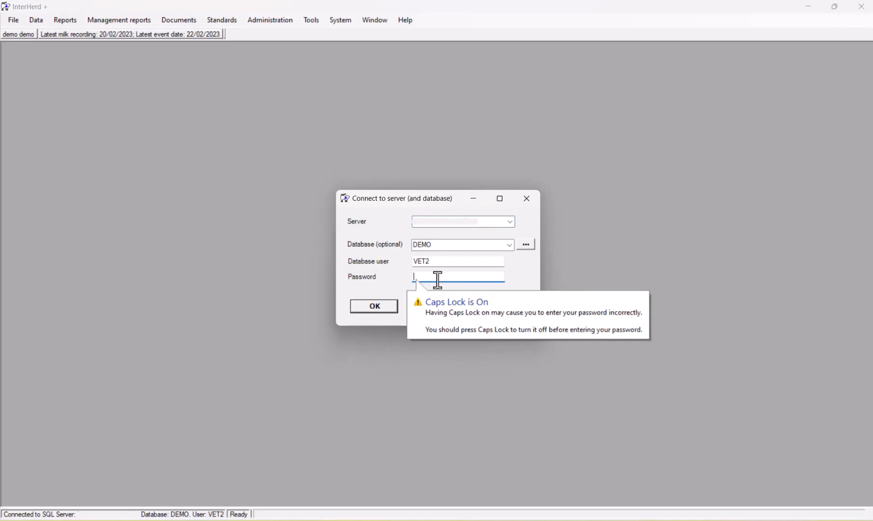
{"action": "type", "text": "•••••"}
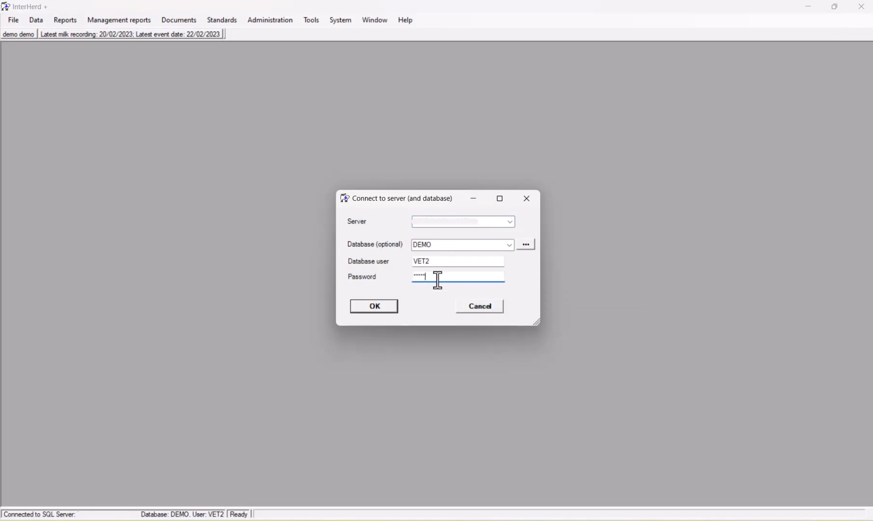
{"action": "left_click", "coordinate": [377, 307]}
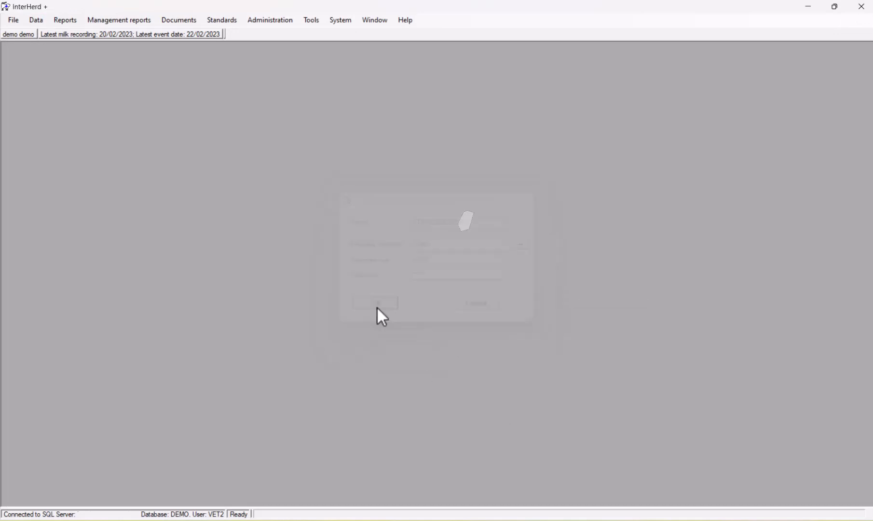